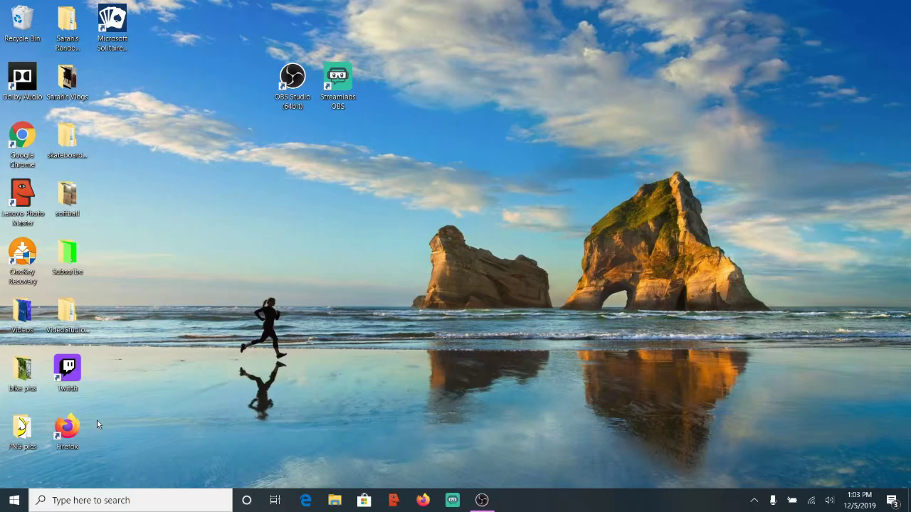
Step: Open the Sound page of the System settings in Windows Settings
left_click(11, 501)
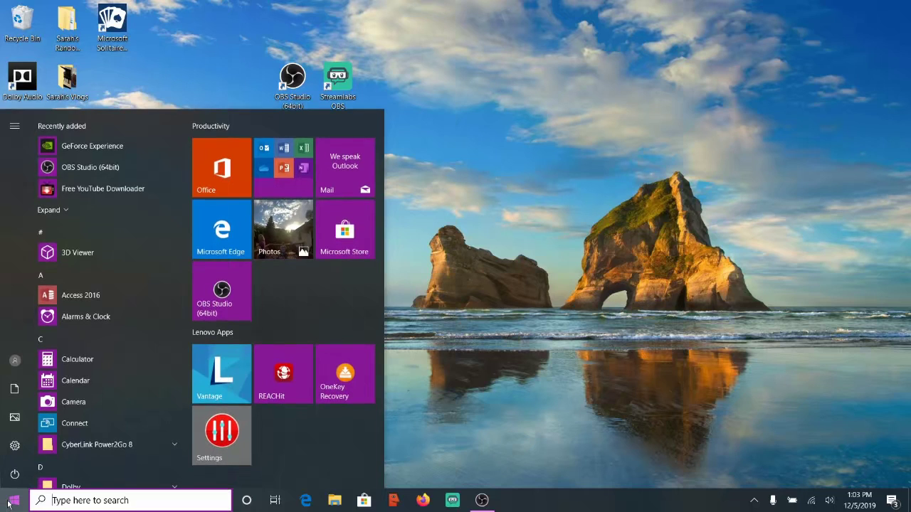
left_click(15, 447)
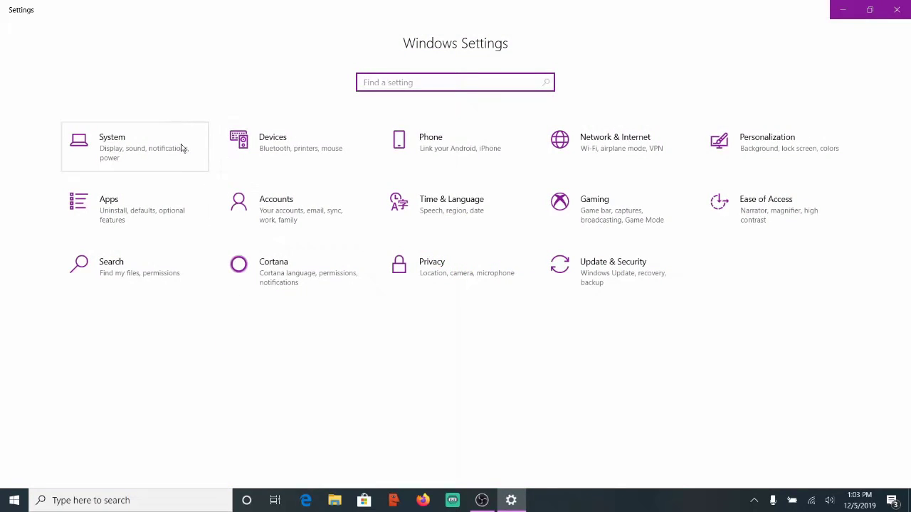
left_click(169, 157)
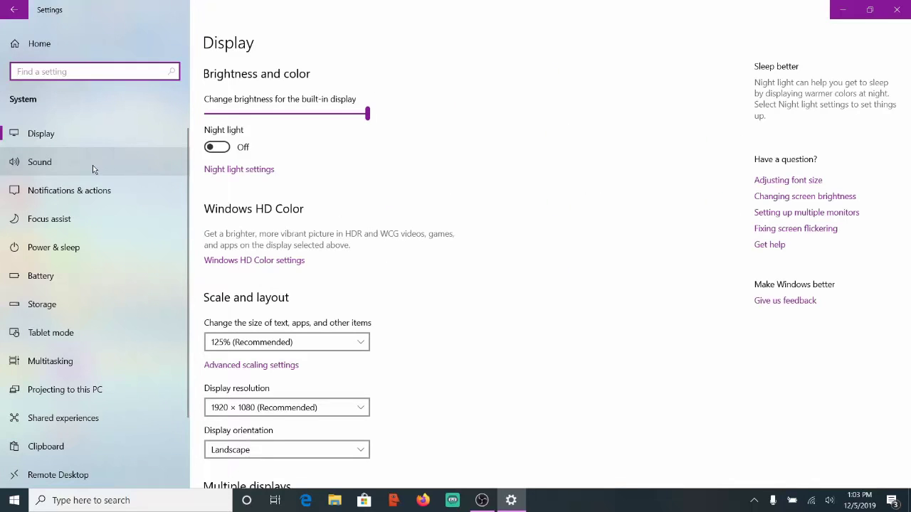
left_click(92, 165)
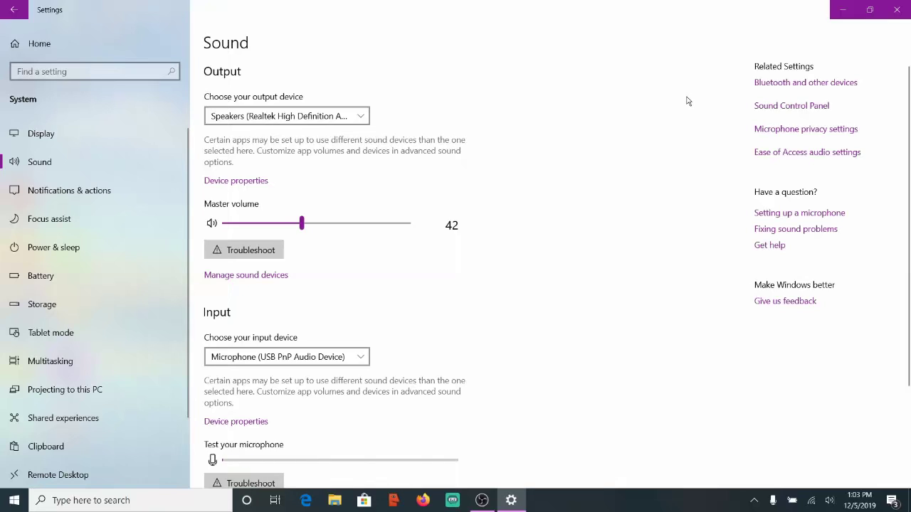
Step: Open the Sound Control Panel, minimize the Settings window, and show the list of recording devices
left_click(764, 107)
left_click(833, 13)
left_click(835, 12)
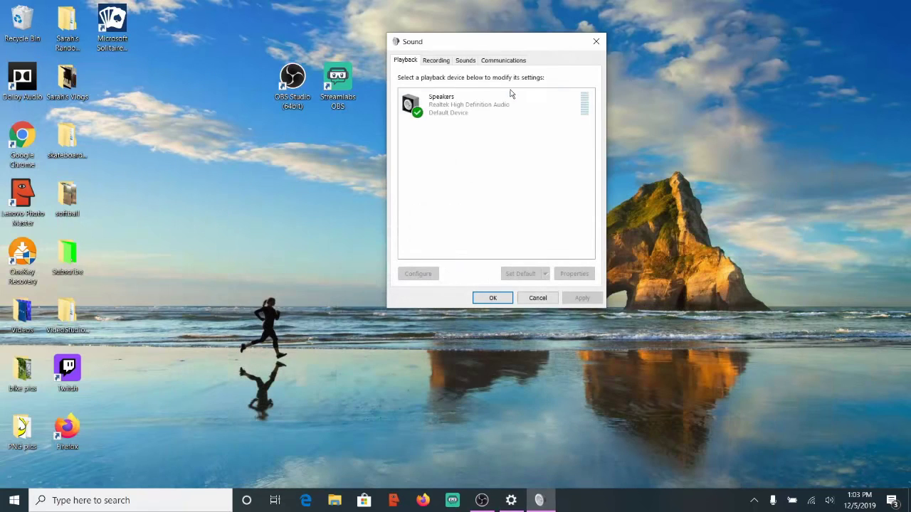
left_click(437, 61)
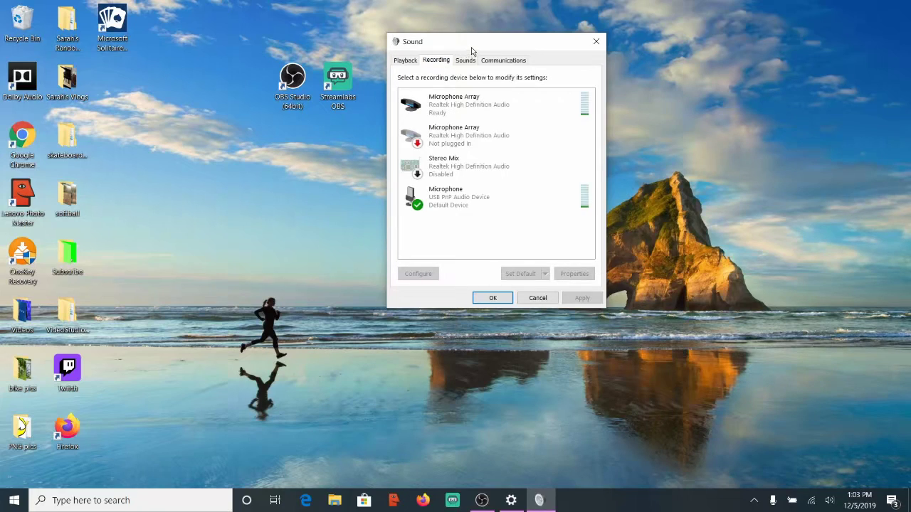
left_click_drag(471, 48, 477, 59)
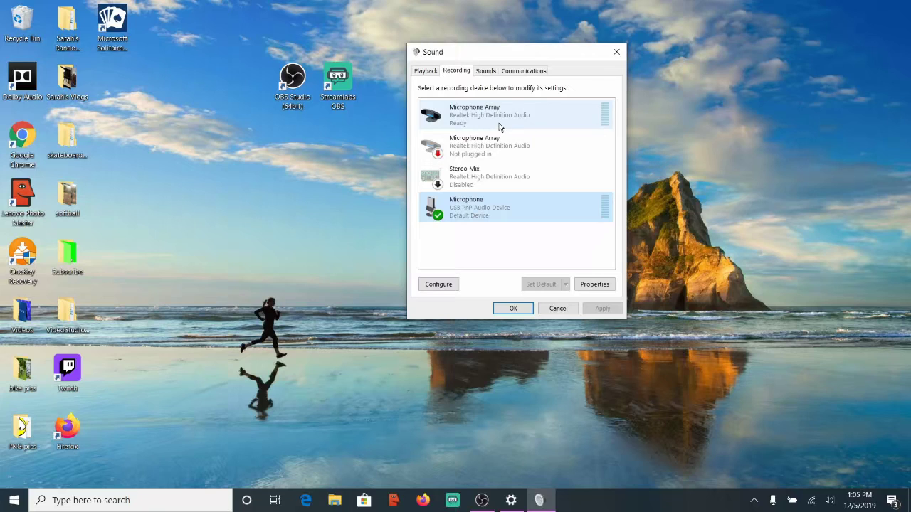
Step: Open the properties of the ready Realtek Microphone Array and show its Listen options
left_click(499, 127)
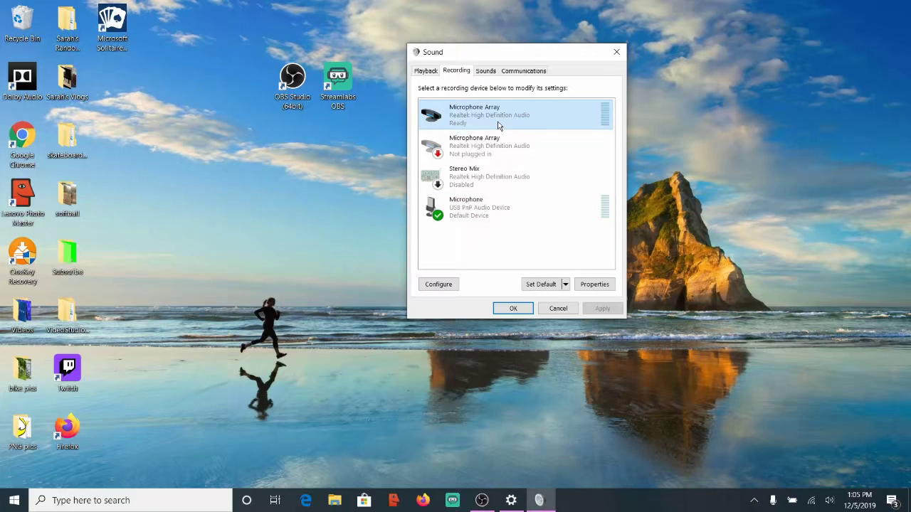
double_click(499, 126)
left_click_drag(518, 99, 488, 66)
left_click(438, 80)
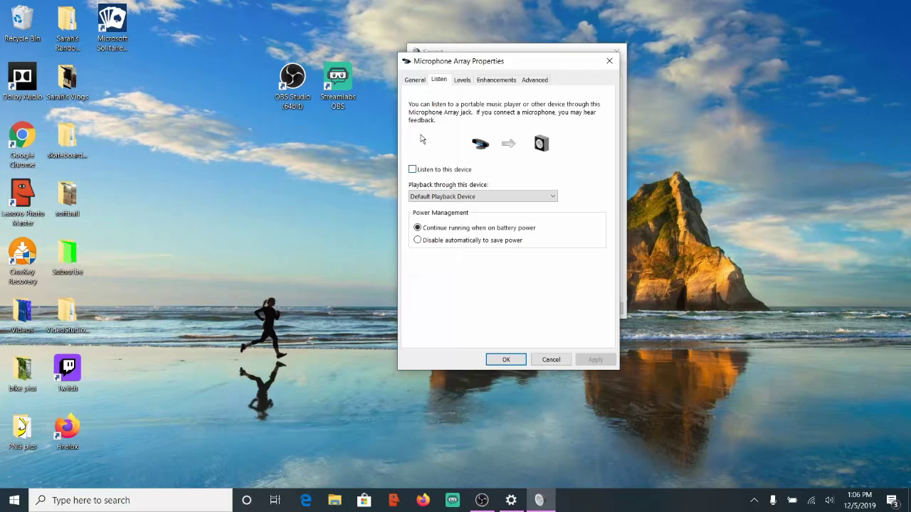
Step: Turn Listen to this device on and back off, and bring up the Microphone Array's sound enhancements
left_click(413, 169)
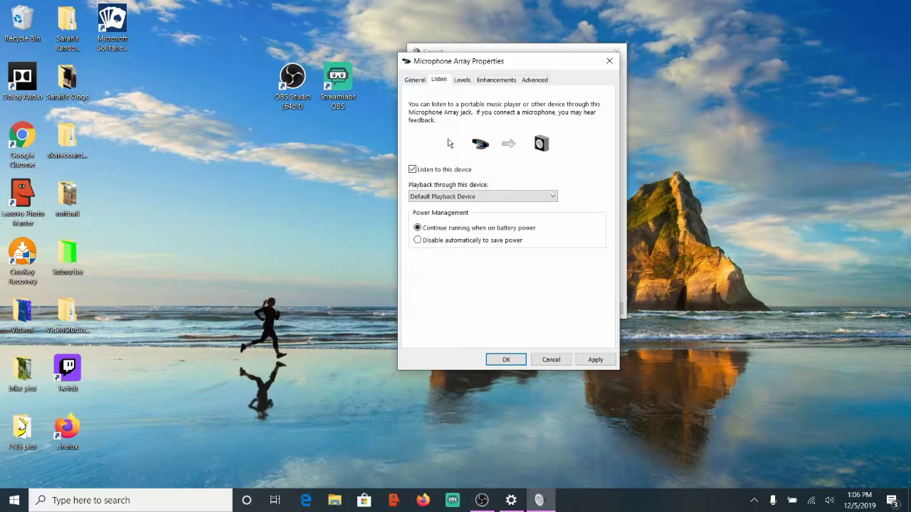
left_click(412, 170)
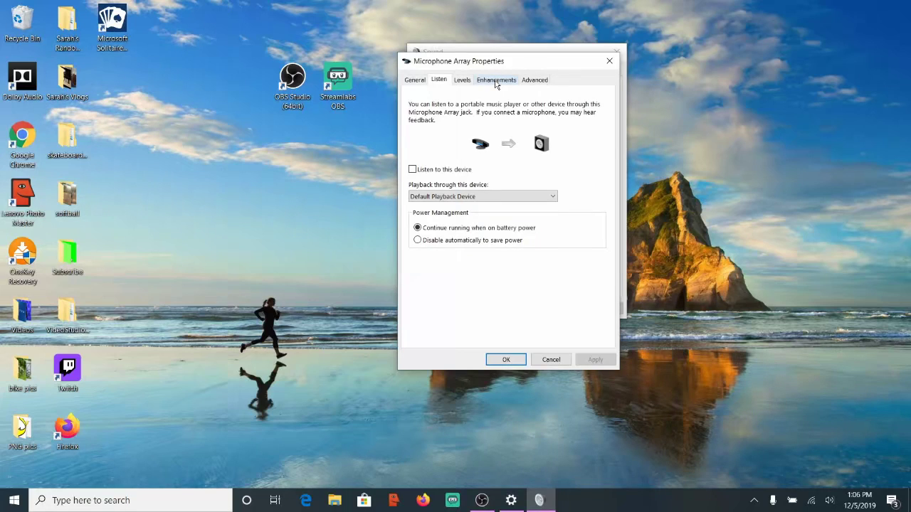
left_click(496, 81)
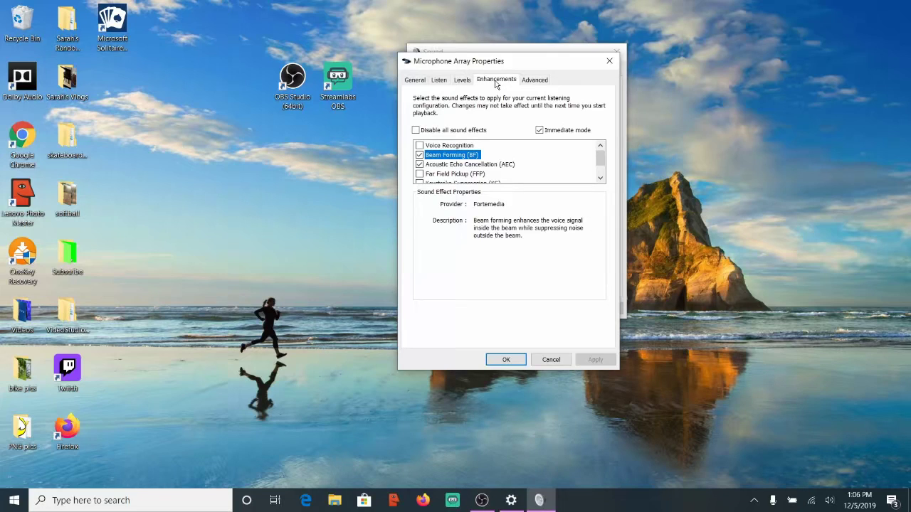
Step: Switch to Firefox, go to google.com and search for "real tek audio drivers"
left_click(424, 501)
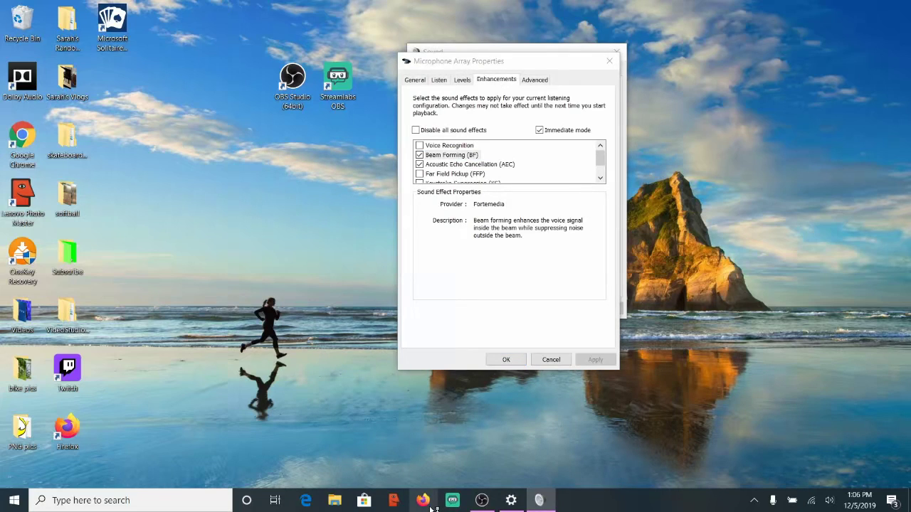
type("google.com/")
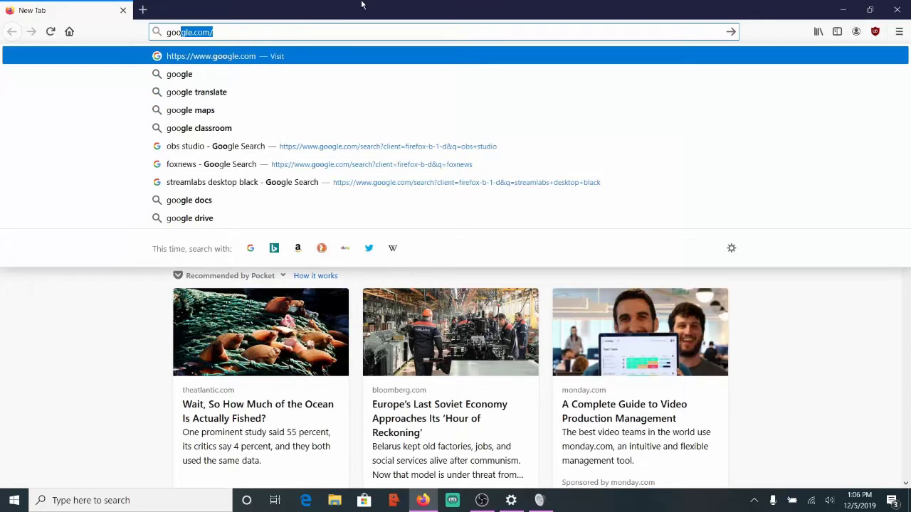
key("Return")
type("re")
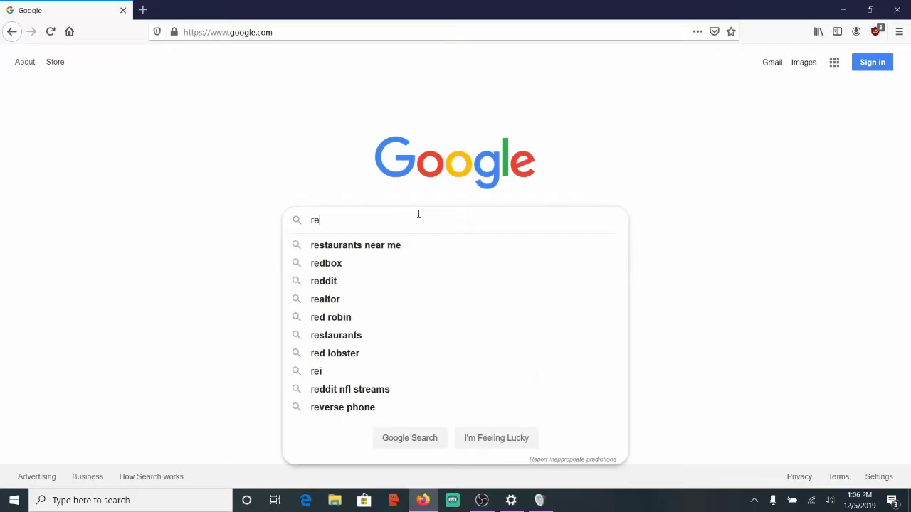
type("al tek audio drivers")
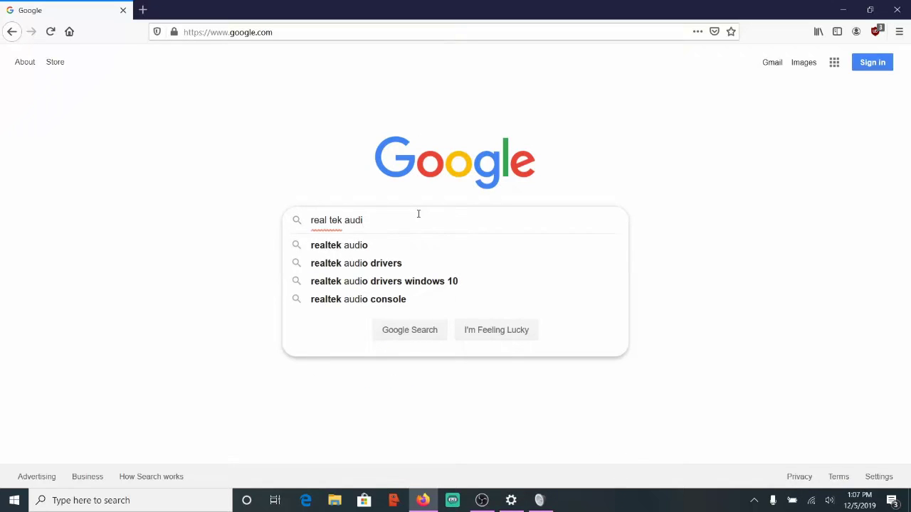
key("Return")
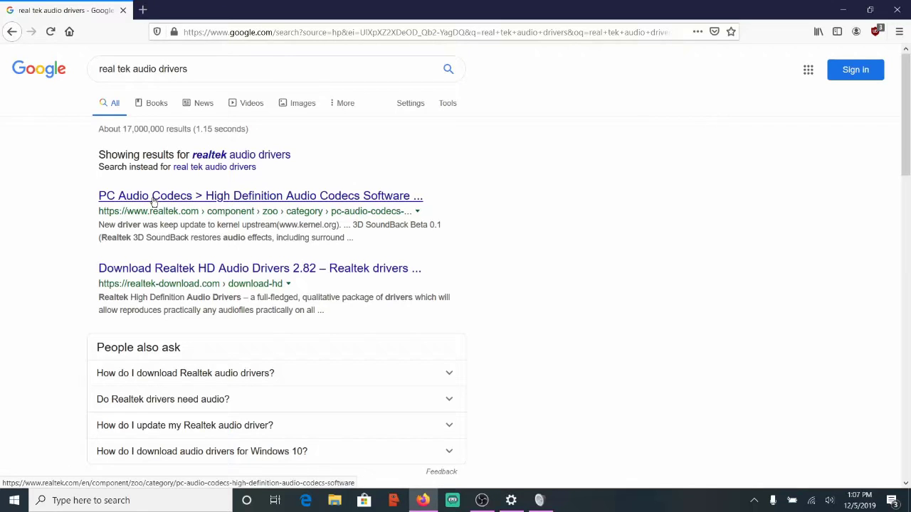
left_click(154, 201)
scroll(227, 196, "down", 5)
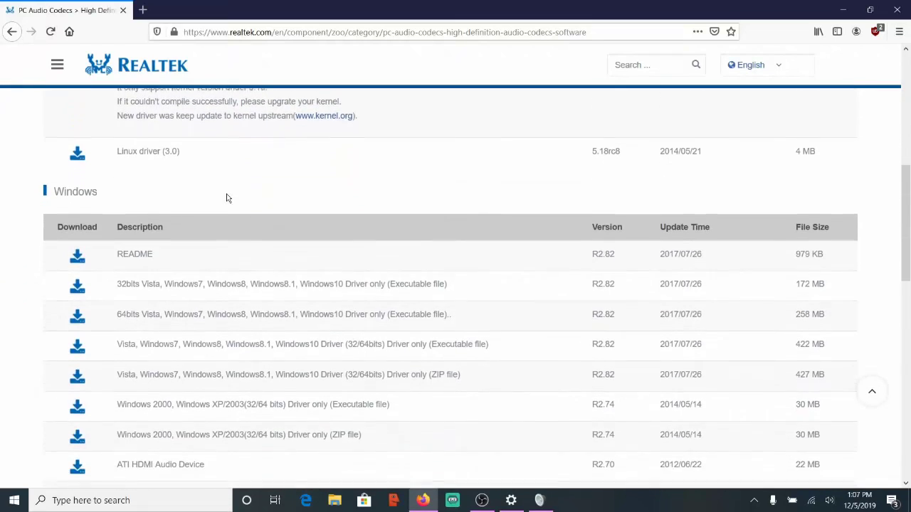
scroll(226, 198, "down", 2)
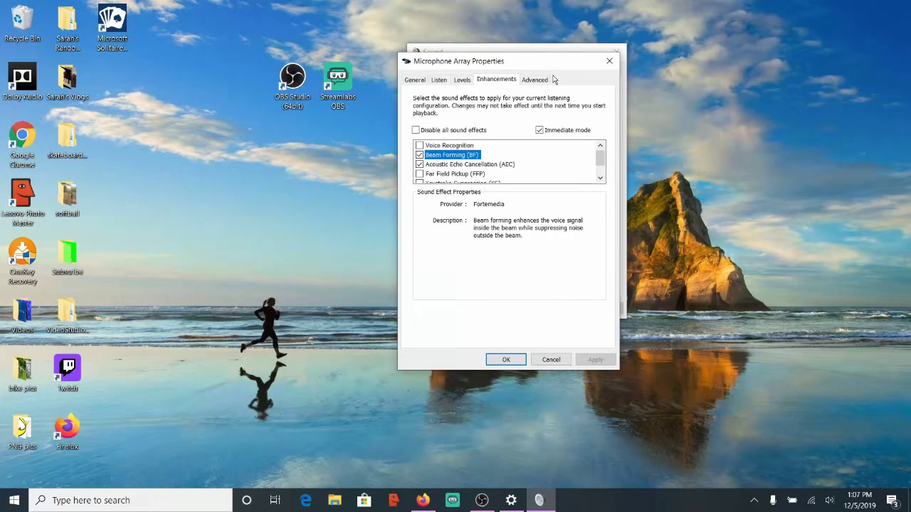
Step: Check the Acoustic Echo Cancellation description in the Microphone Array's enhancements and enable Keystroke Suppression (KS)
mouse_move(550, 63)
left_mouse_down()
mouse_move(595, 63)
mouse_move(558, 69)
left_mouse_up()
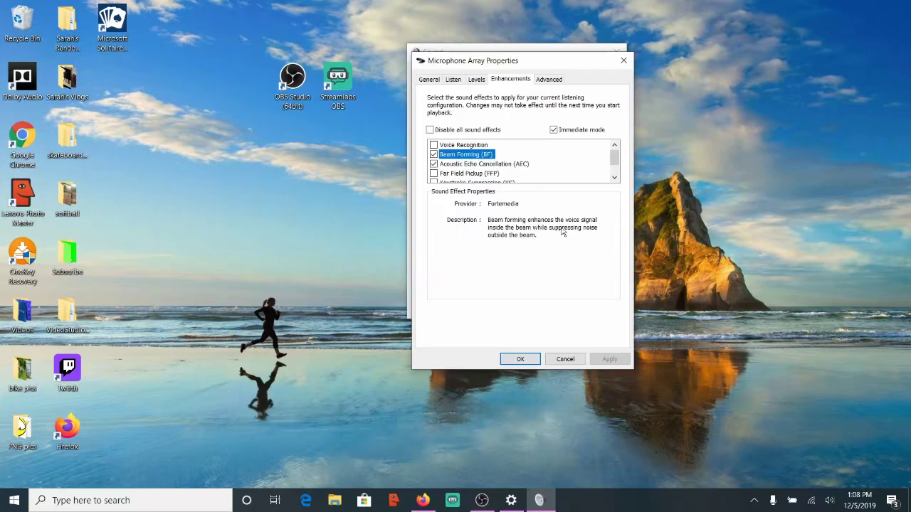
left_click(464, 167)
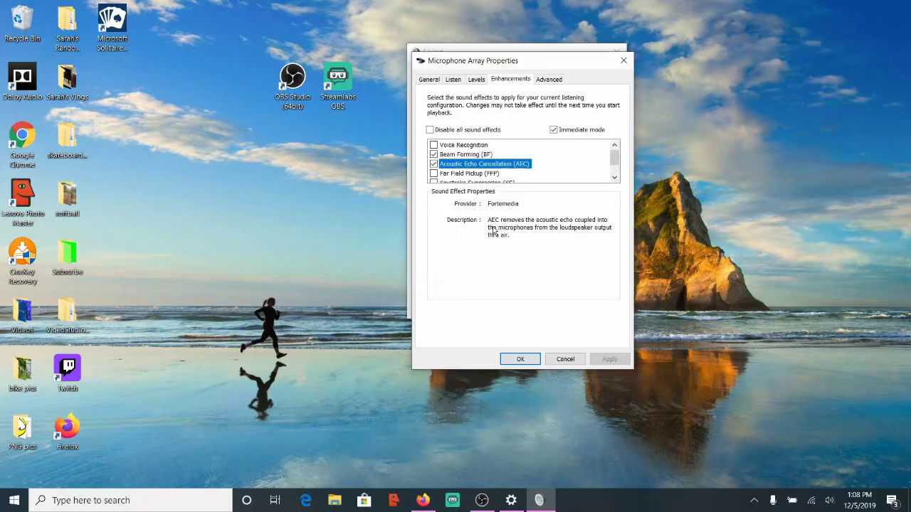
scroll(458, 173, "down", 1)
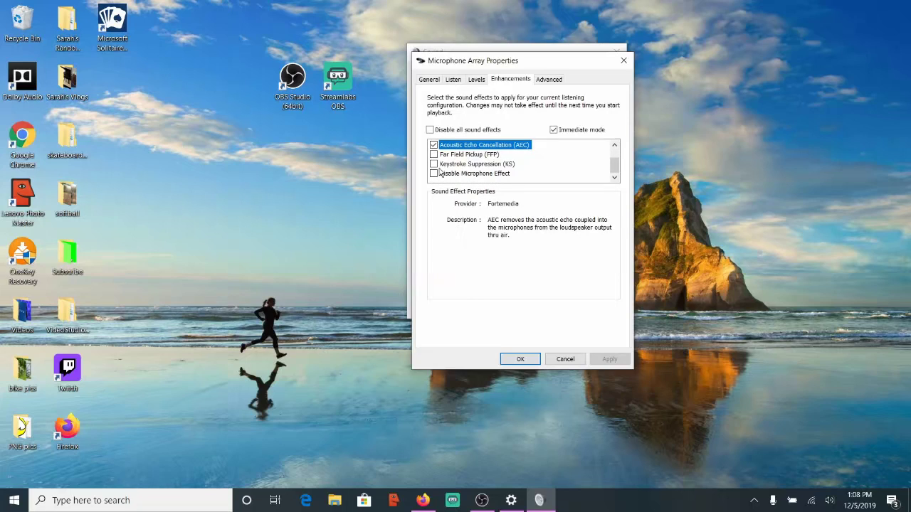
left_click(438, 168)
left_click(434, 164)
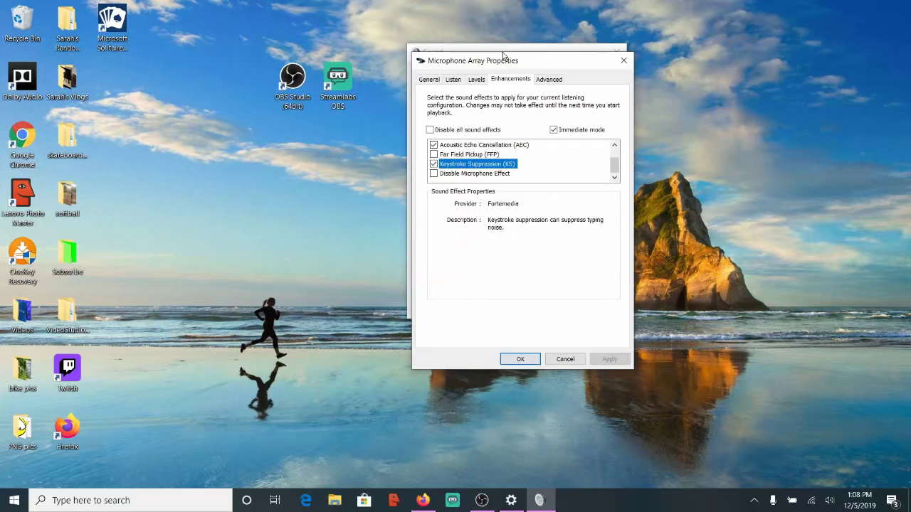
Step: Enable Listen to this device for the Microphone Array and confirm its properties
left_click(454, 80)
left_click(431, 170)
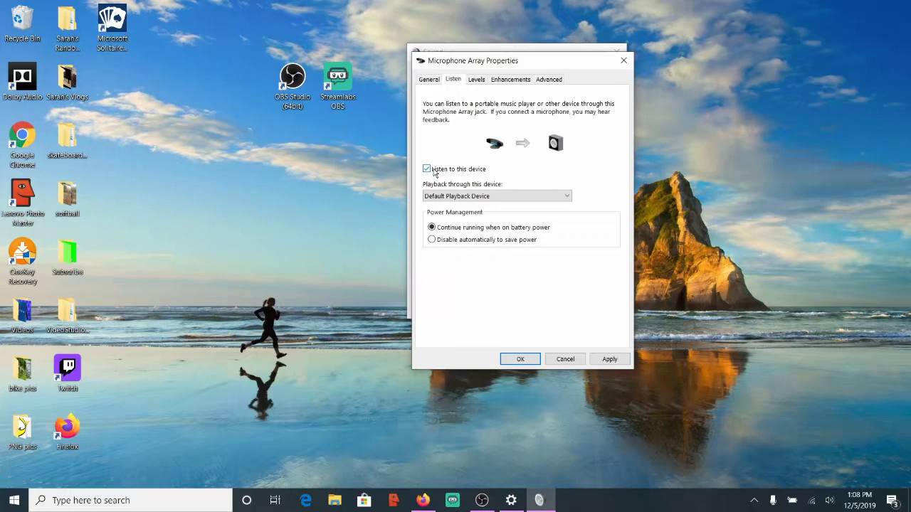
key("Return")
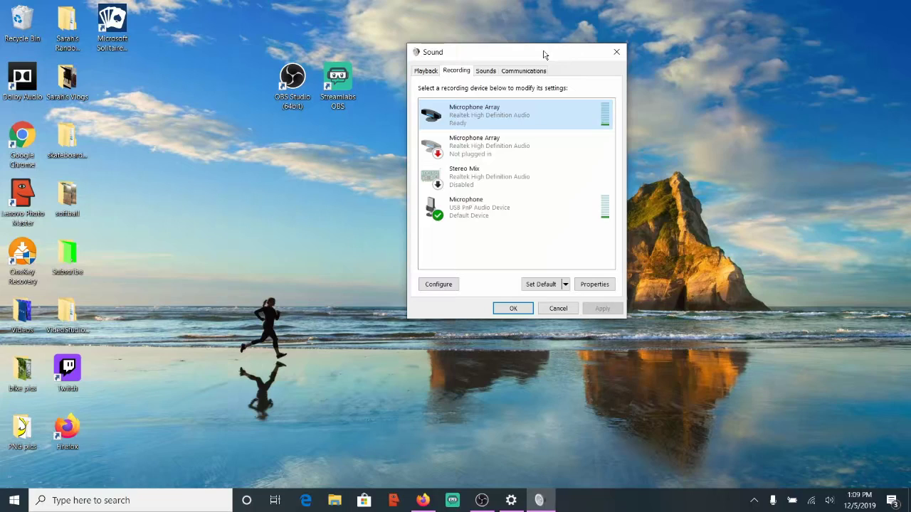